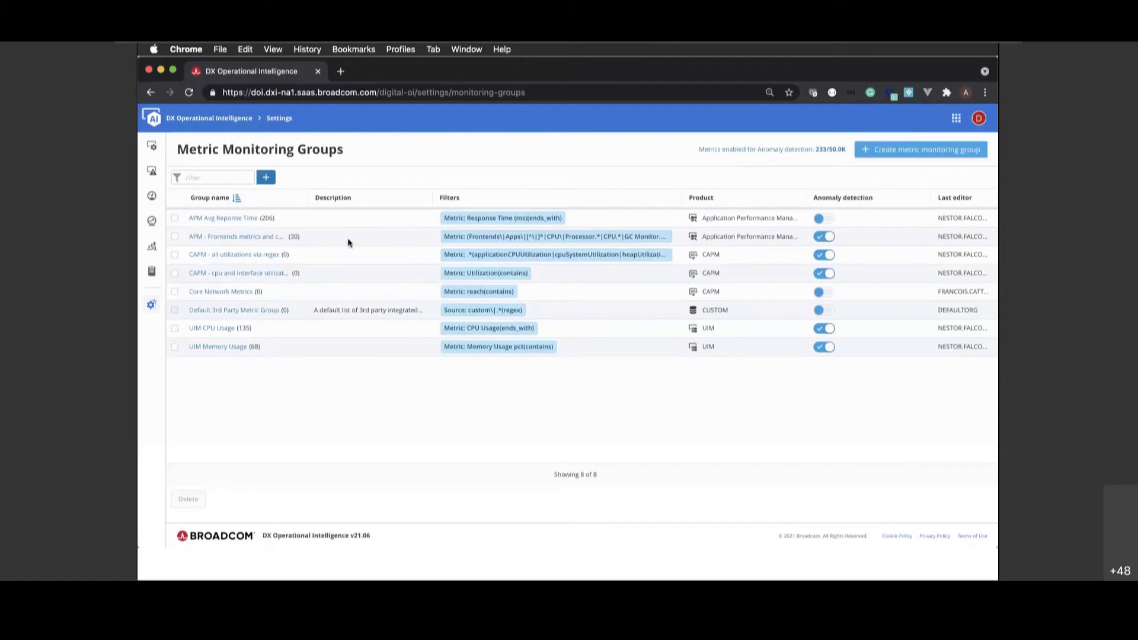
Step: Start a new metric monitoring group for the UIM product
left_click(923, 151)
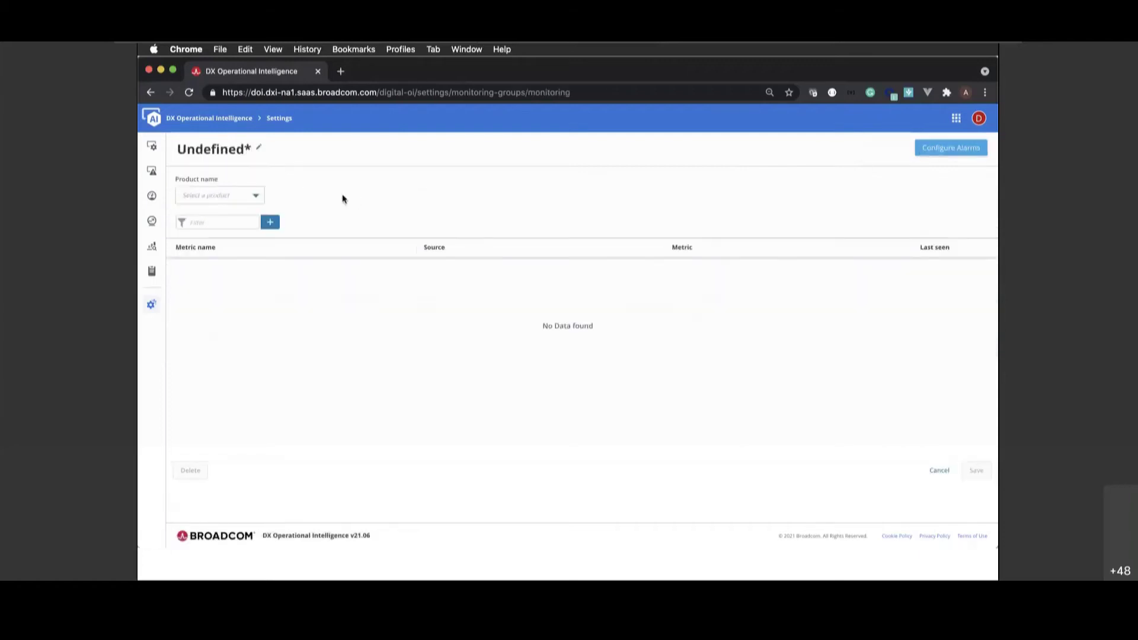
left_click(258, 196)
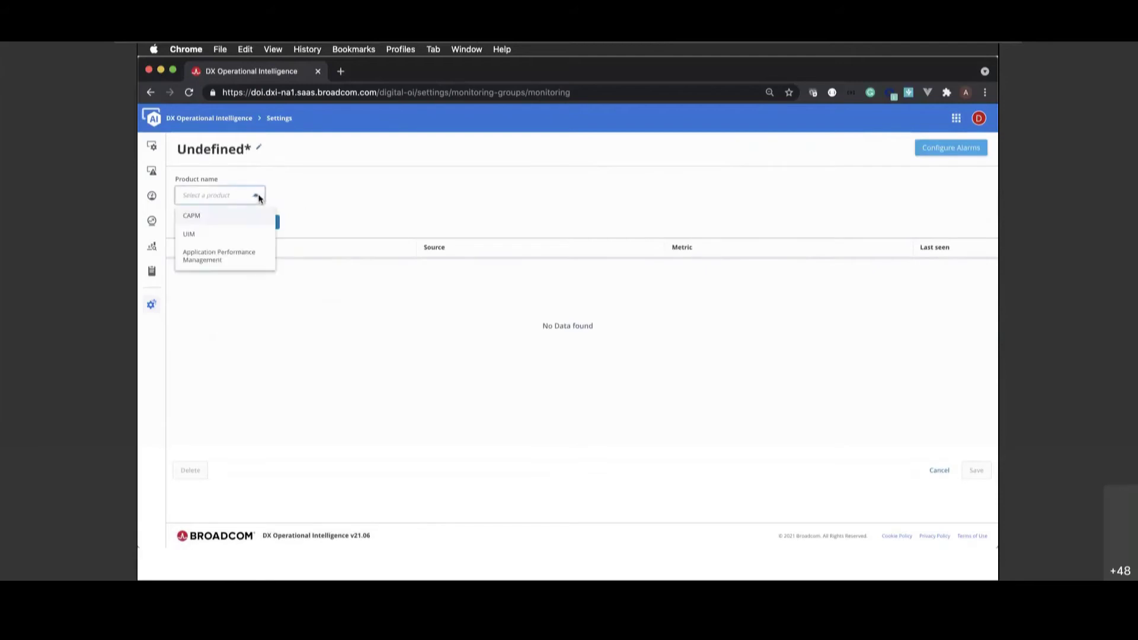
left_click(211, 236)
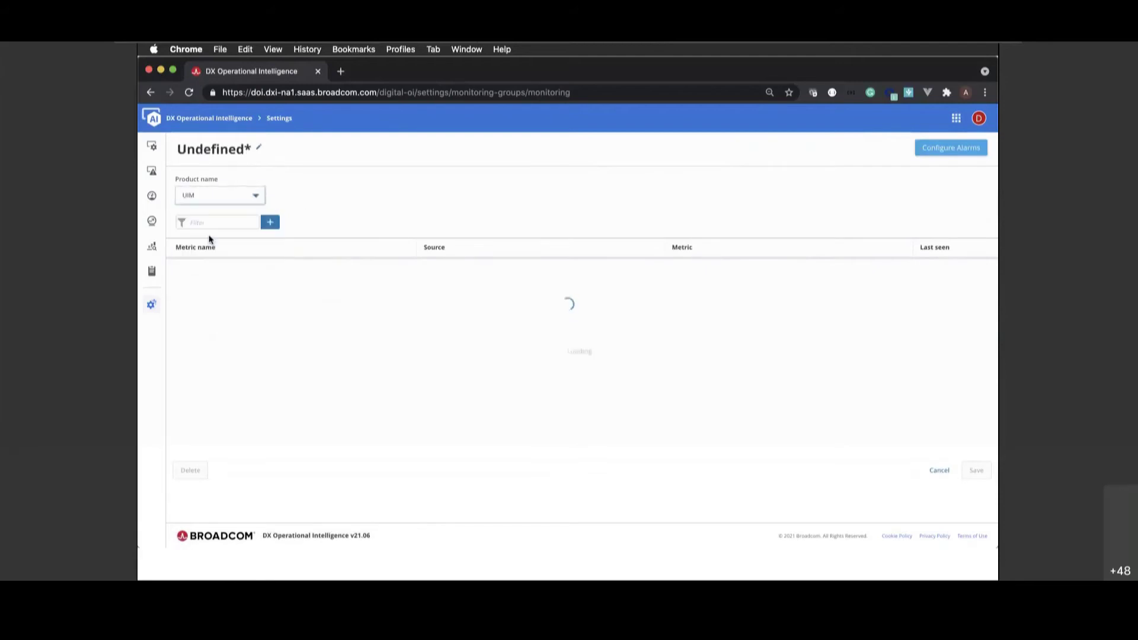
Step: Add a filter to the new group for metrics that contain "CPU"
left_click(270, 222)
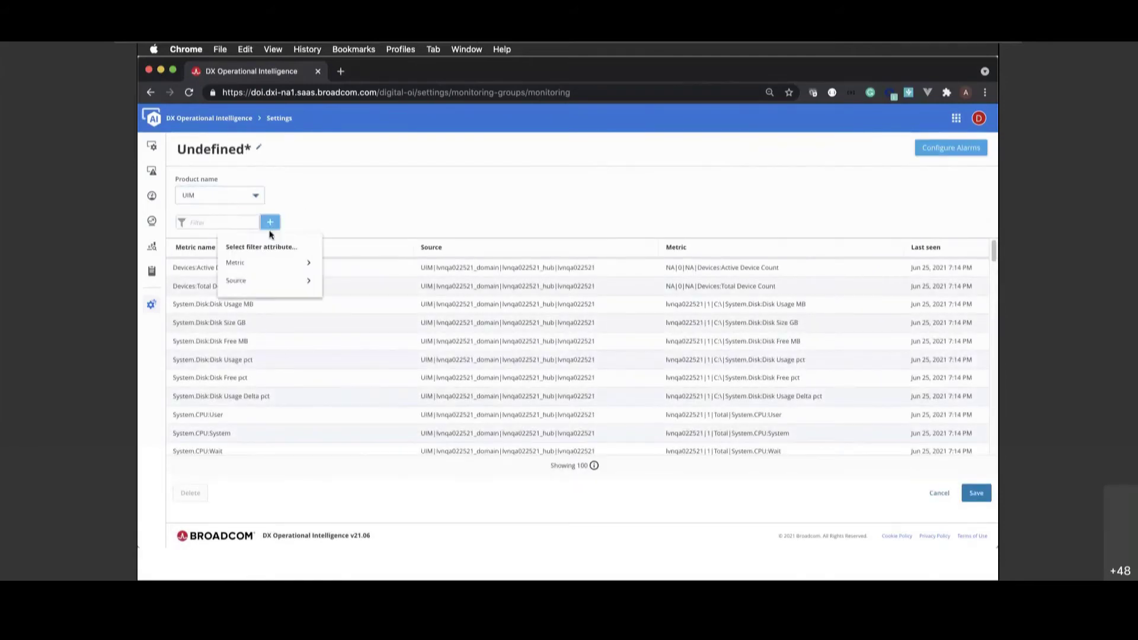
left_click(260, 264)
left_click(270, 277)
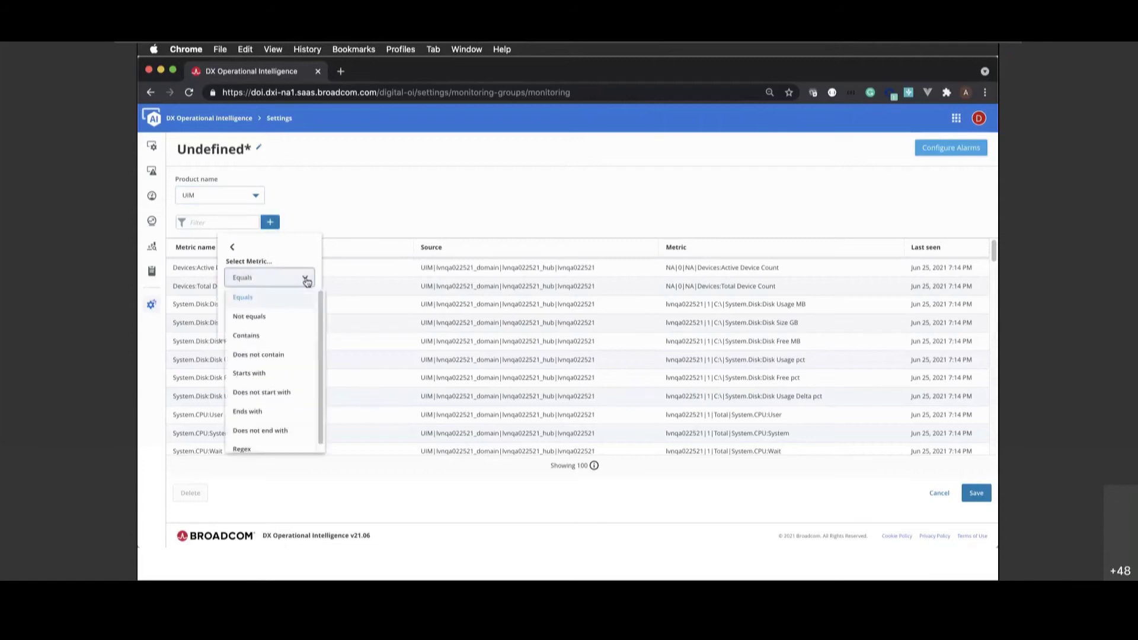
left_click(263, 336)
left_click(258, 300)
type("CPU")
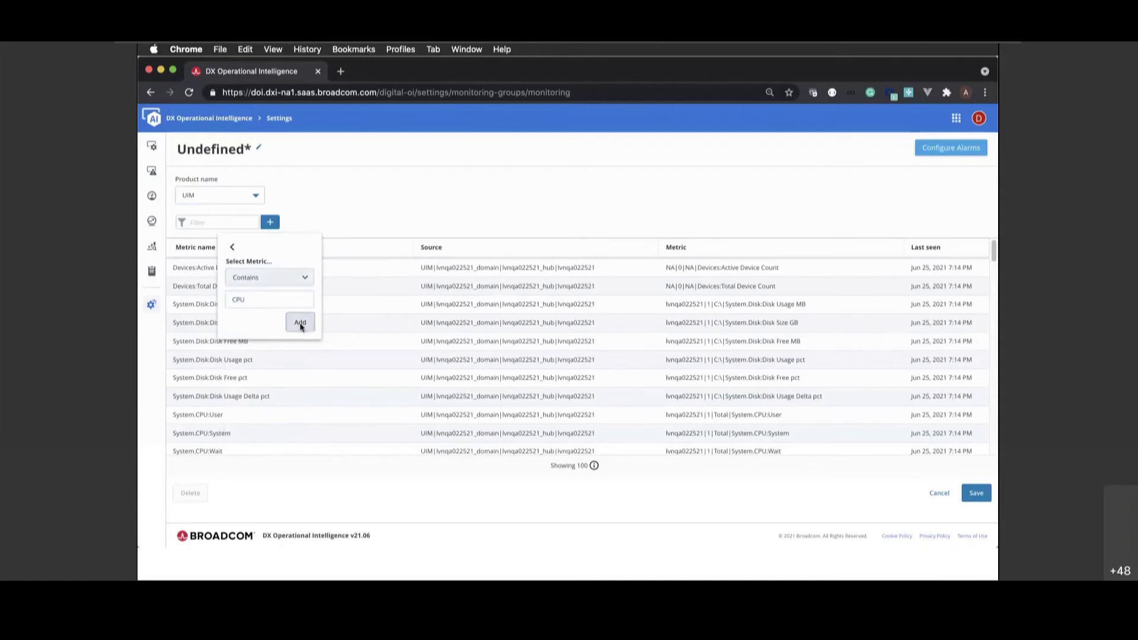
left_click(300, 322)
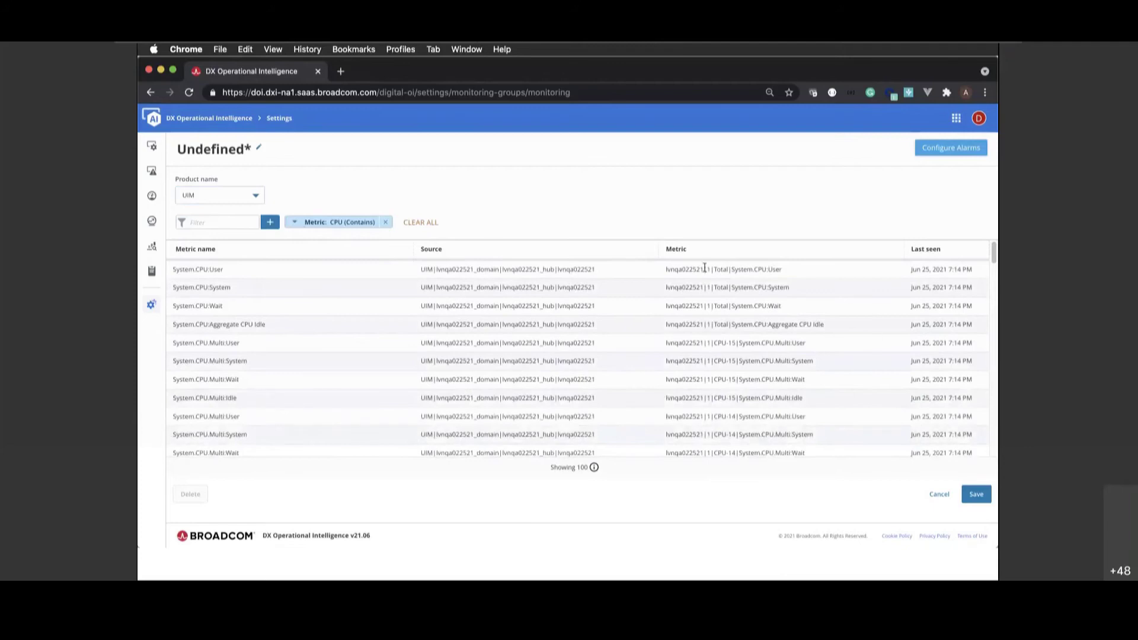
Step: Save the metric group with the name "Test1" and the description "test"
left_click(977, 500)
left_click(509, 303)
type("Test1")
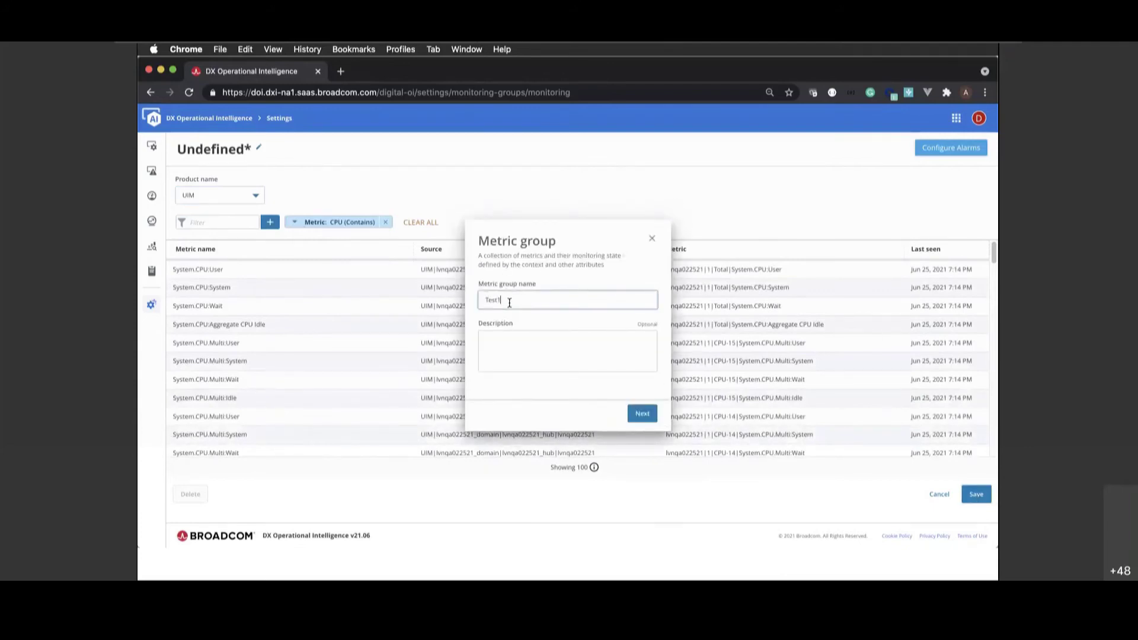
left_click(540, 360)
type("test")
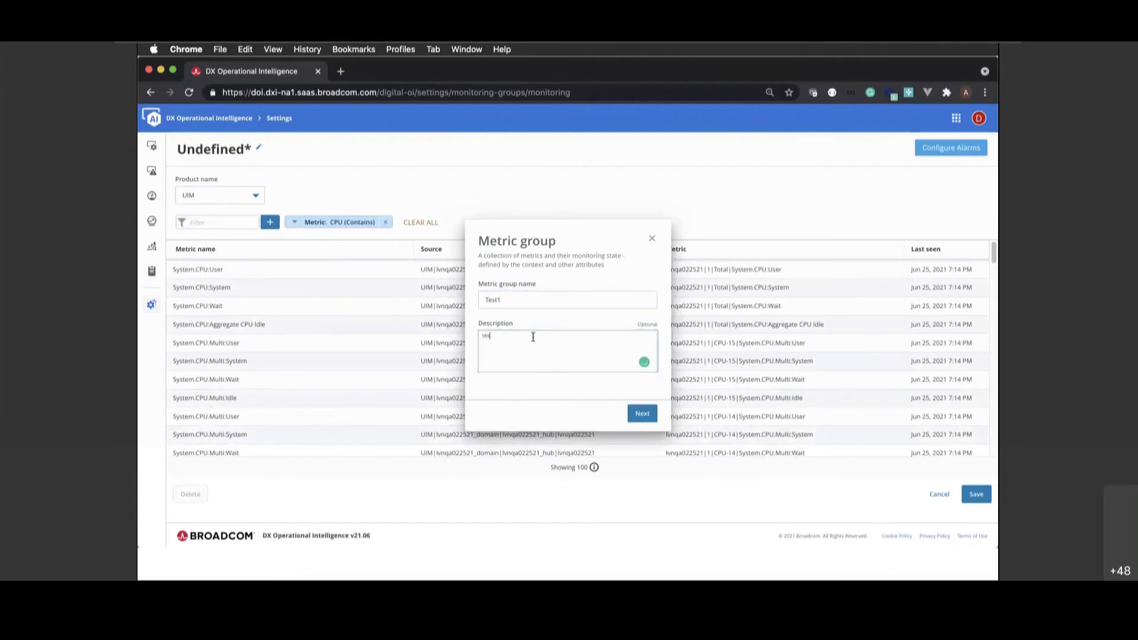
left_click(643, 415)
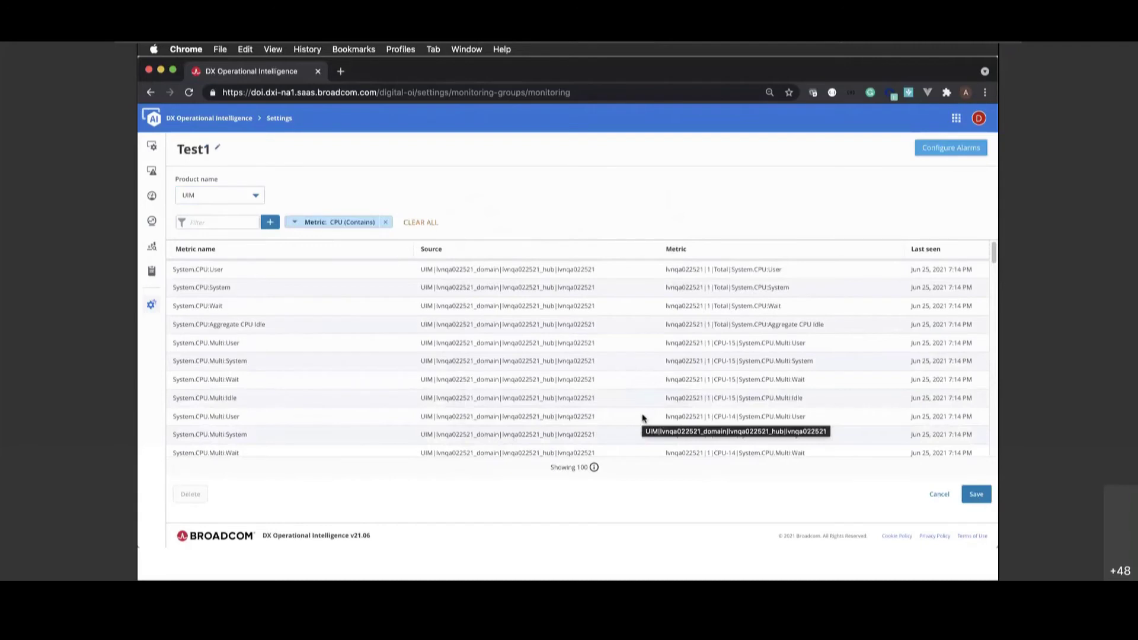
left_click(980, 501)
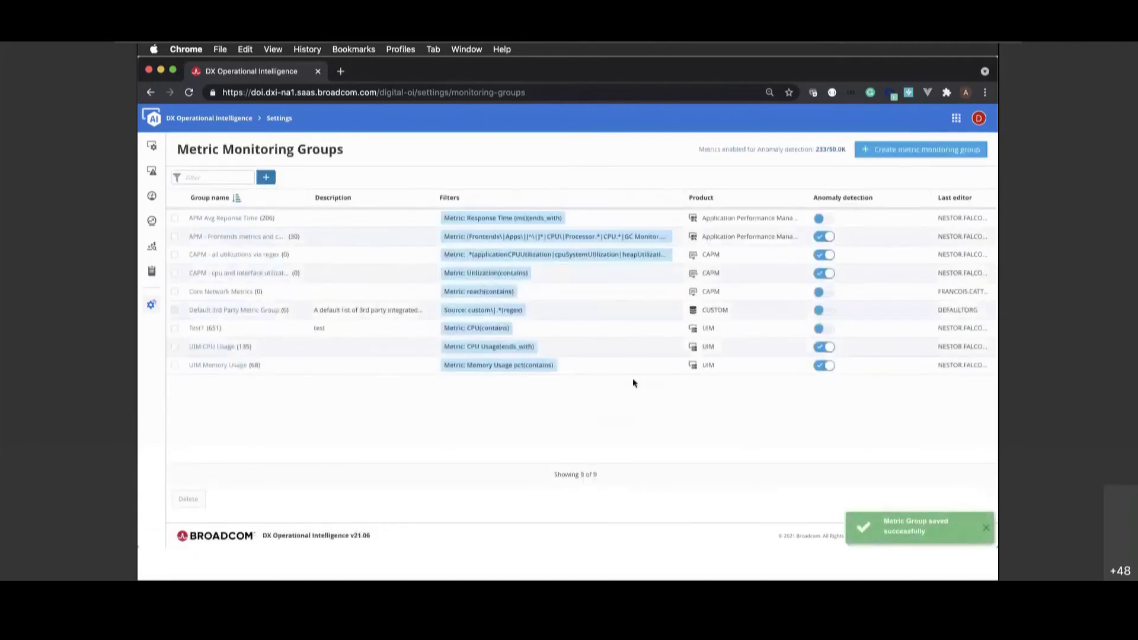
Step: In the alarm configuration of the UIM CPU Usage group, leave system settings off and also enable alarms below threshold
left_click(212, 348)
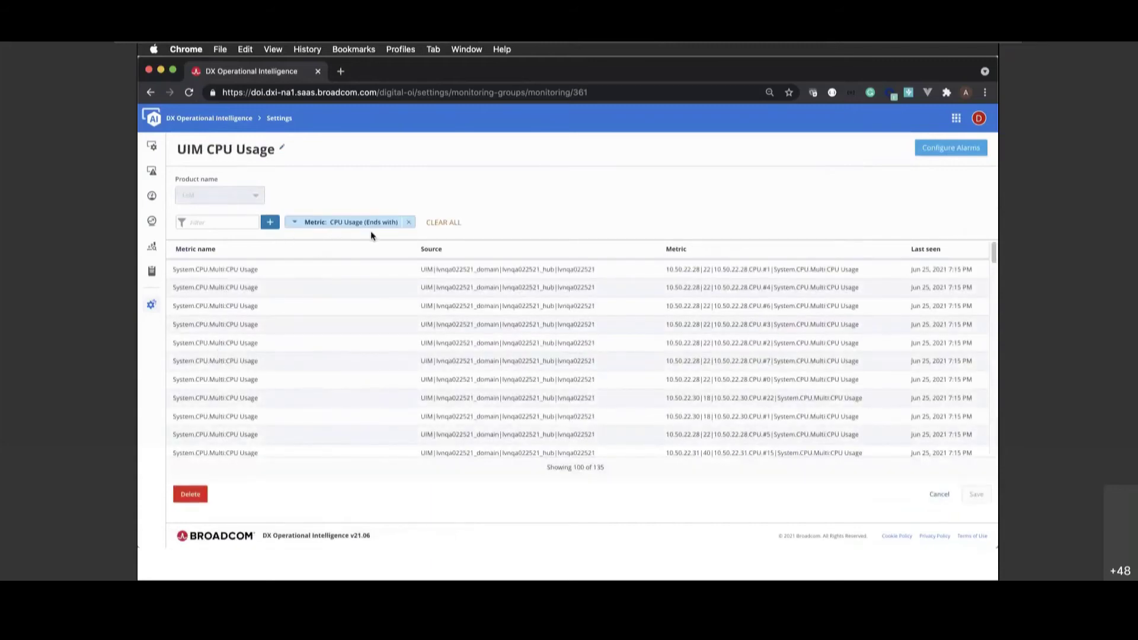
left_click(945, 148)
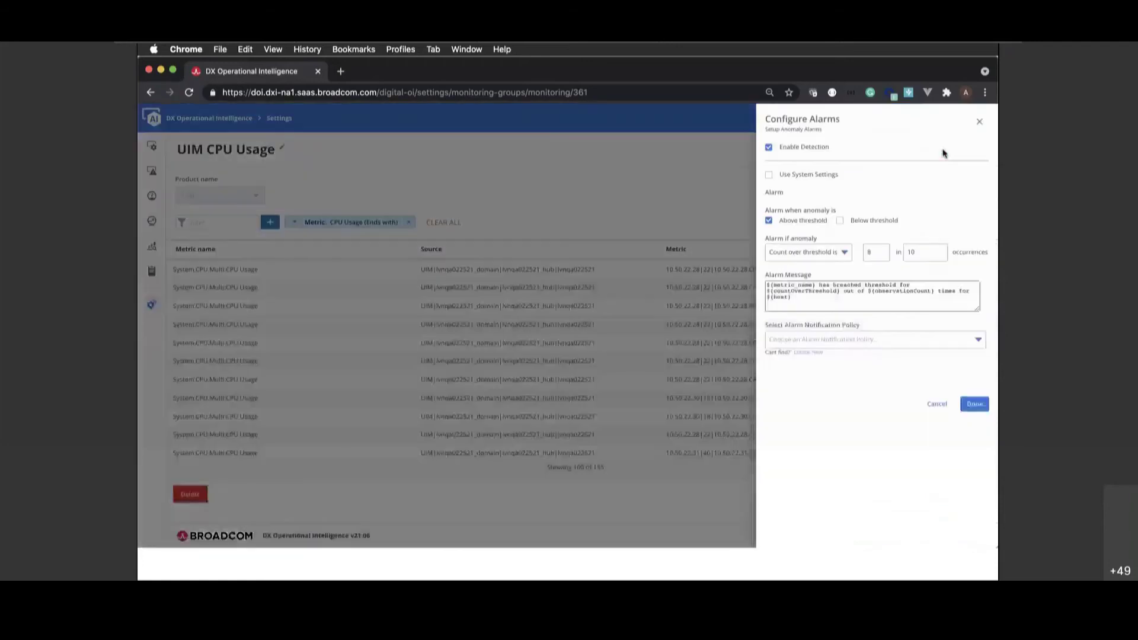
left_click(769, 175)
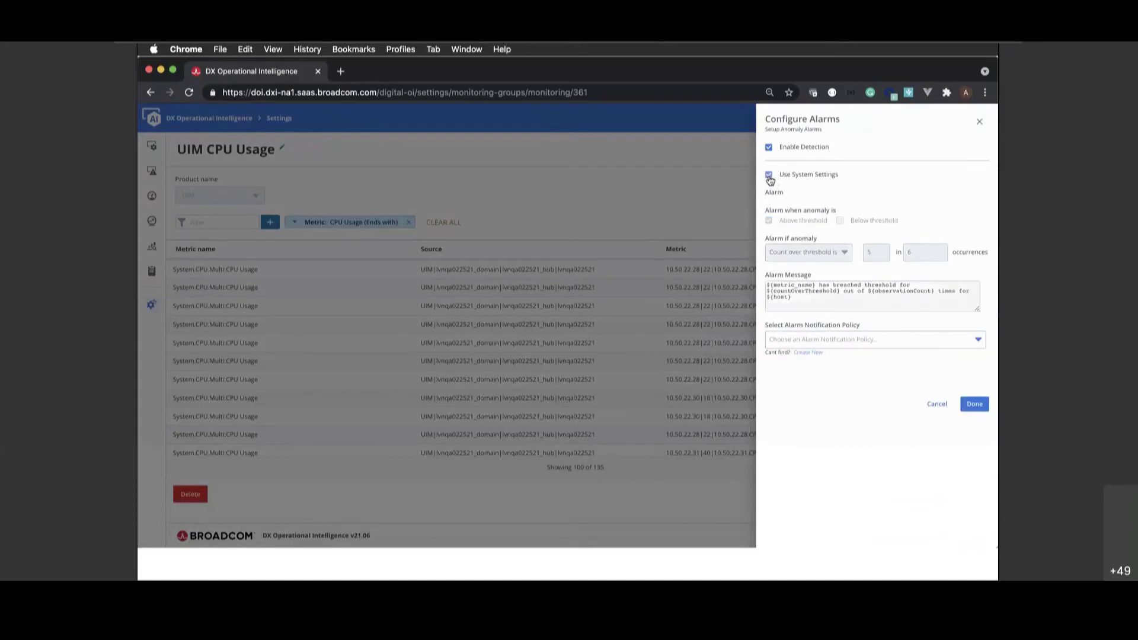
left_click(770, 176)
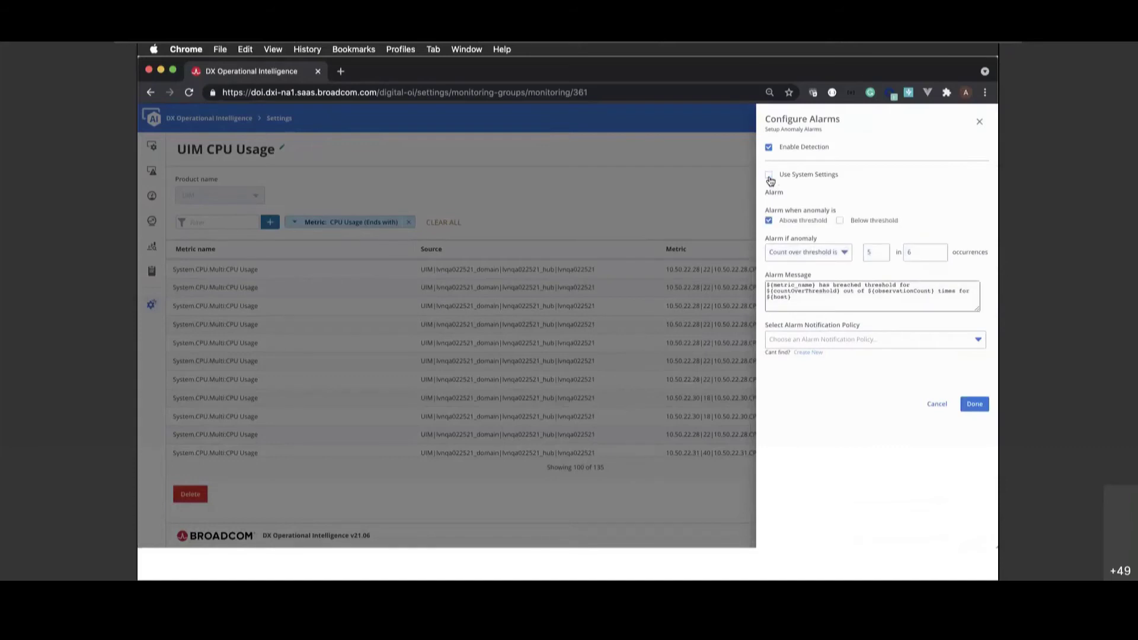
left_click(840, 221)
Step: Try the "Time over threshold is" anomaly condition and return to "Count over threshold is"
left_click(847, 254)
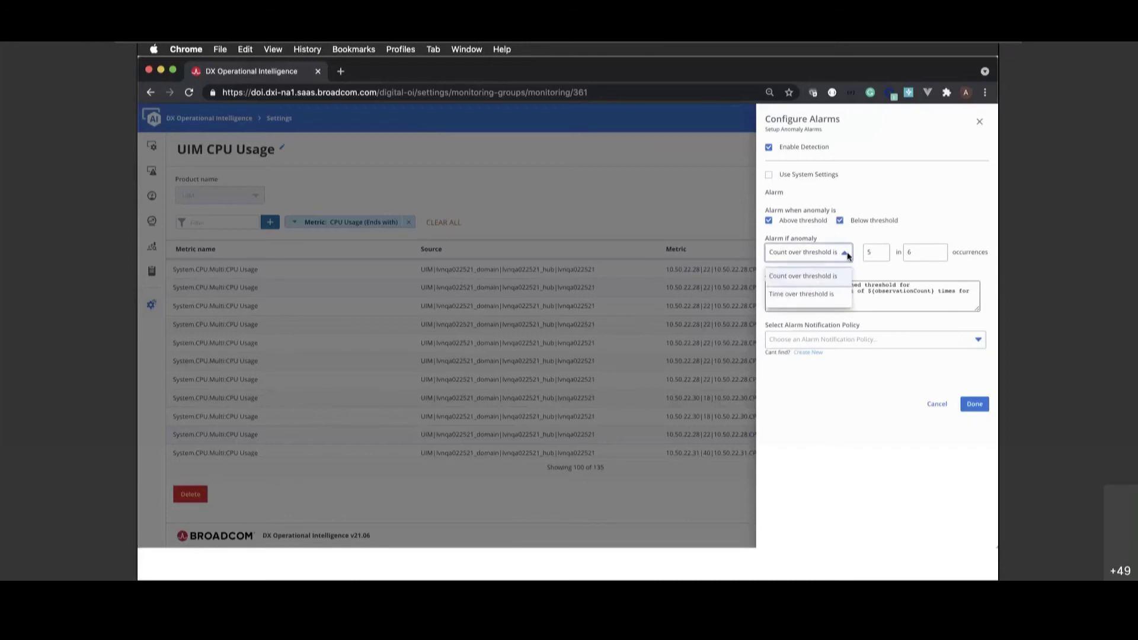
left_click(824, 293)
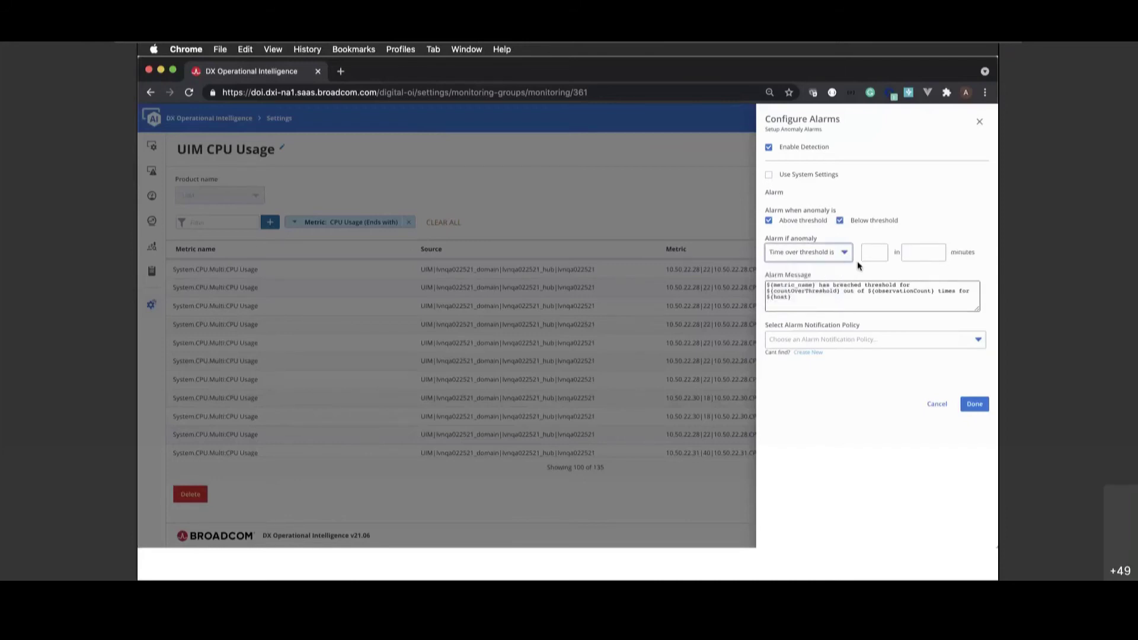
left_click(873, 254)
left_click(844, 256)
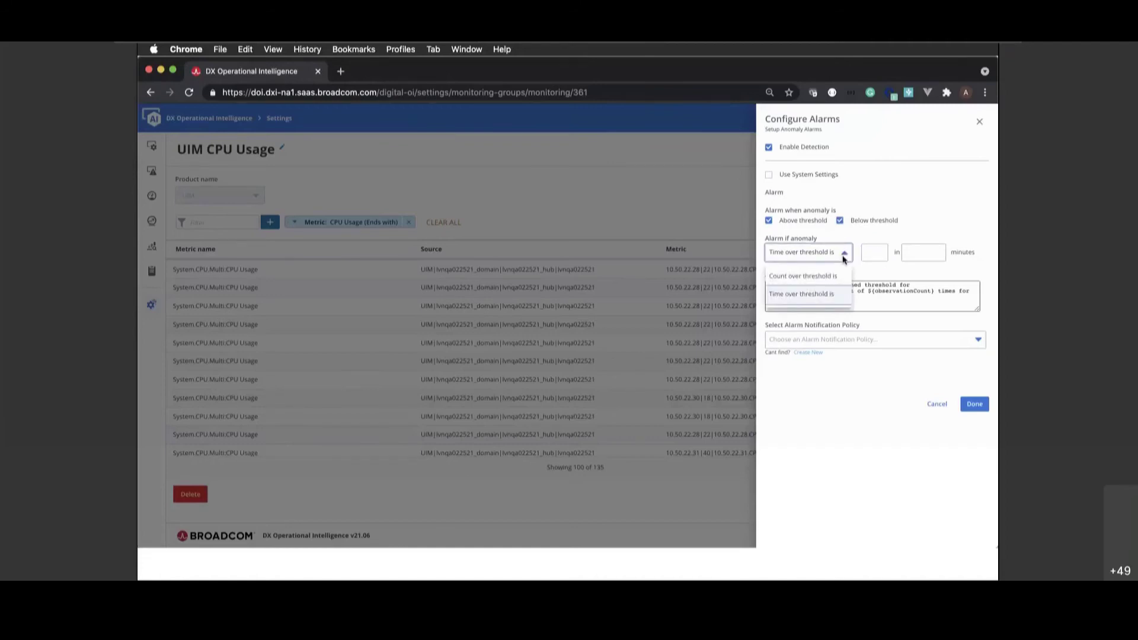
left_click(821, 276)
Step: Set the anomaly alarm count over threshold to 6 in 10 occurrences
left_click(873, 252)
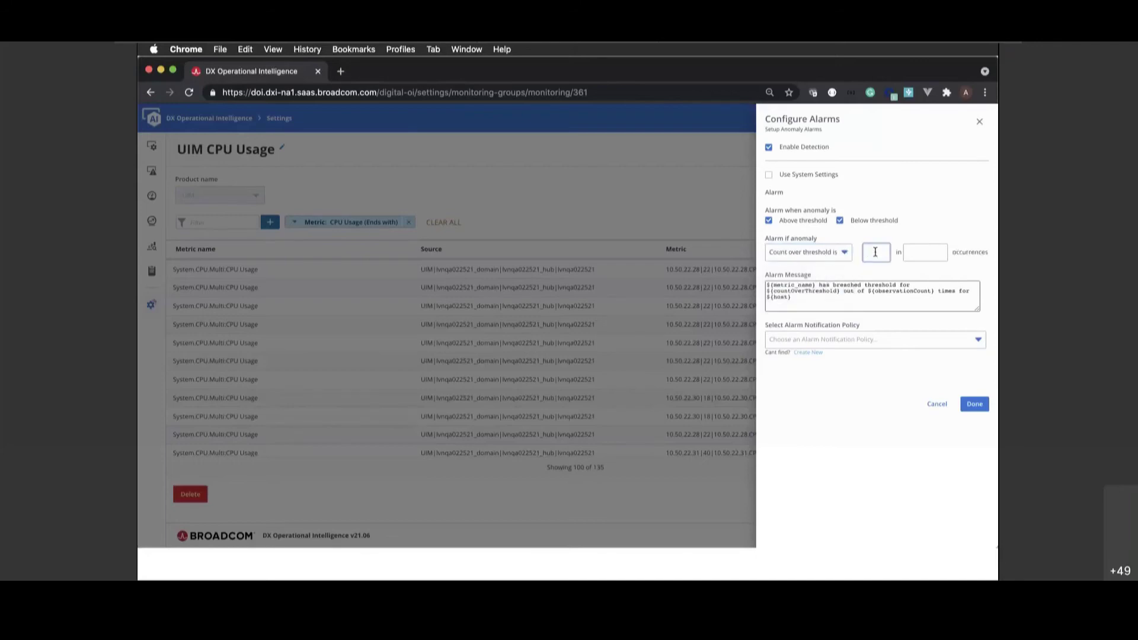
type("6")
left_click(927, 255)
type("10")
Step: Assign the "UIM anomaly" alarm notification policy and try to save the UIM CPU Usage group with the alarm configuration
left_click(978, 339)
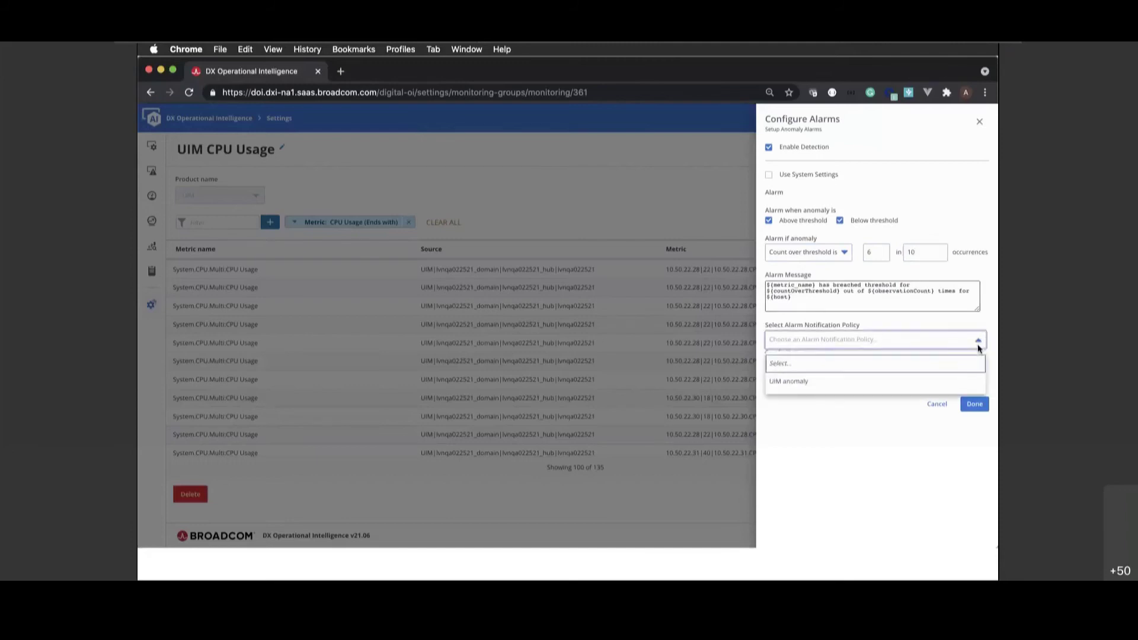
left_click(844, 390)
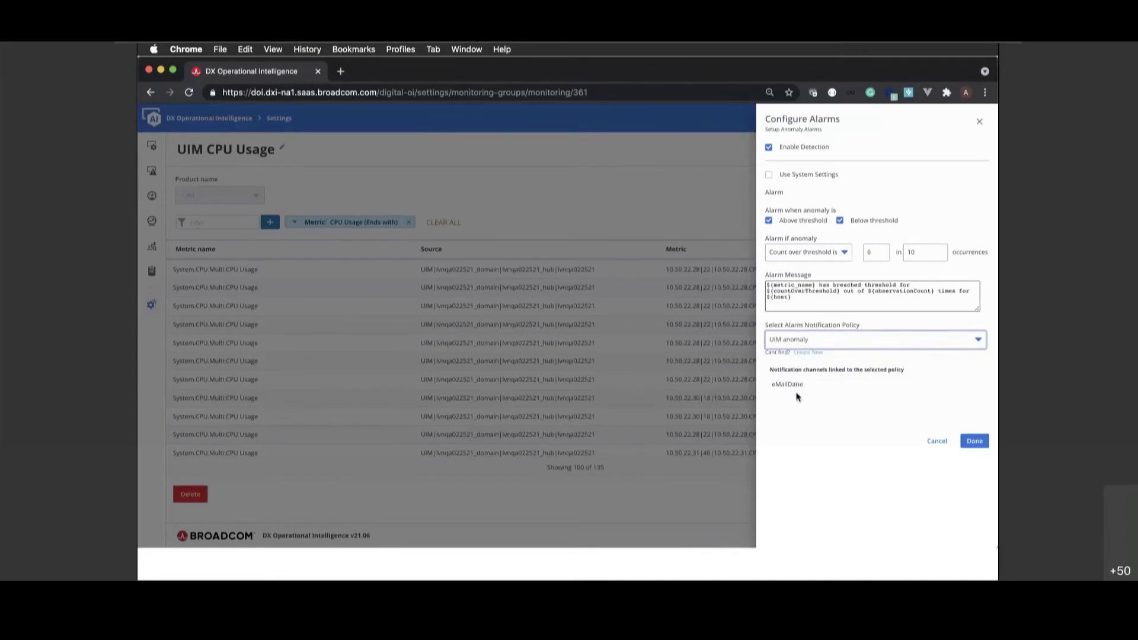
left_click(980, 443)
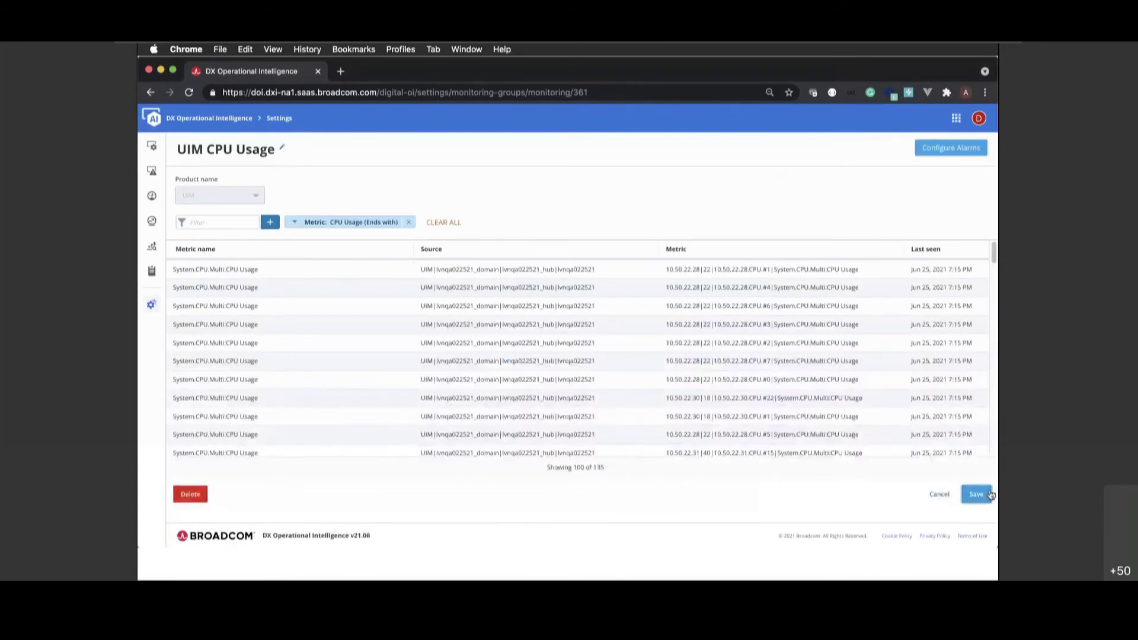
left_click(989, 494)
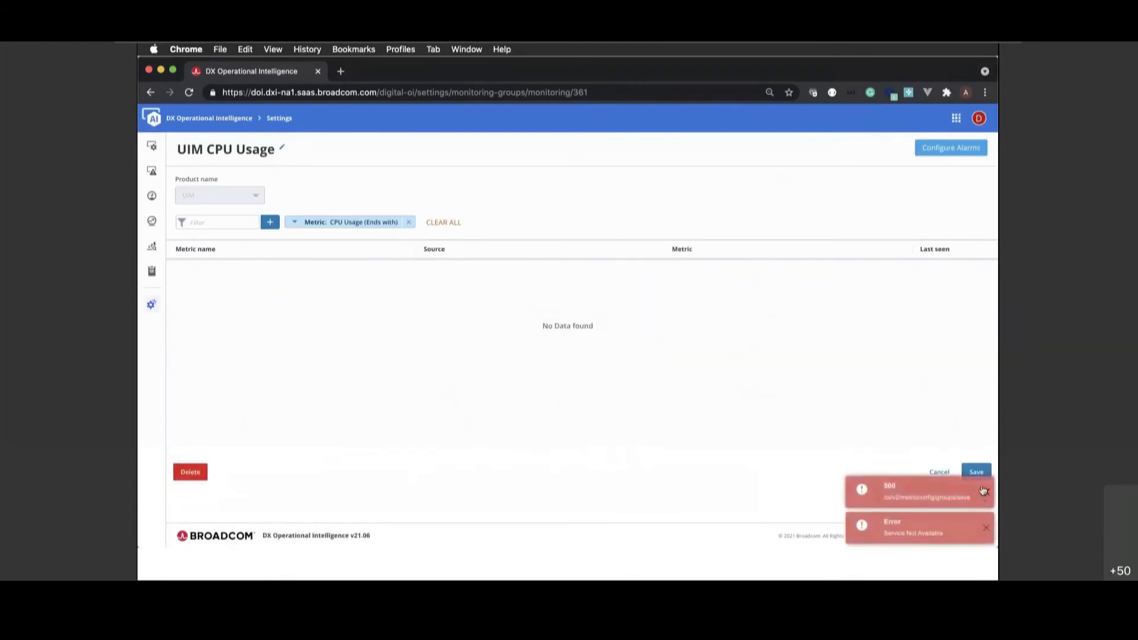
left_click(987, 493)
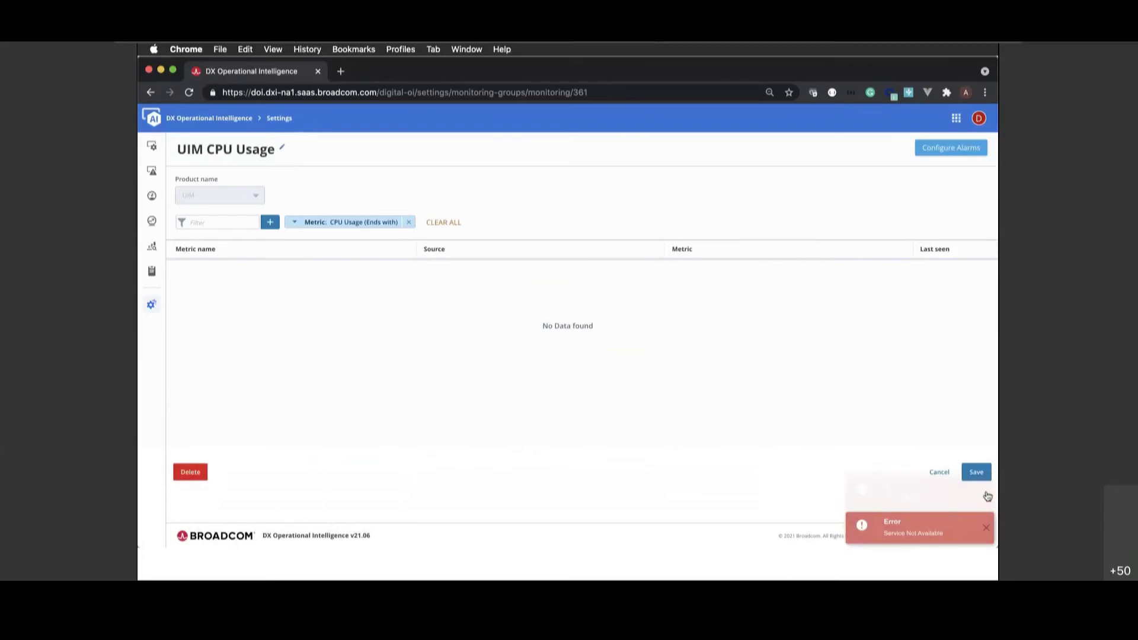
left_click(986, 528)
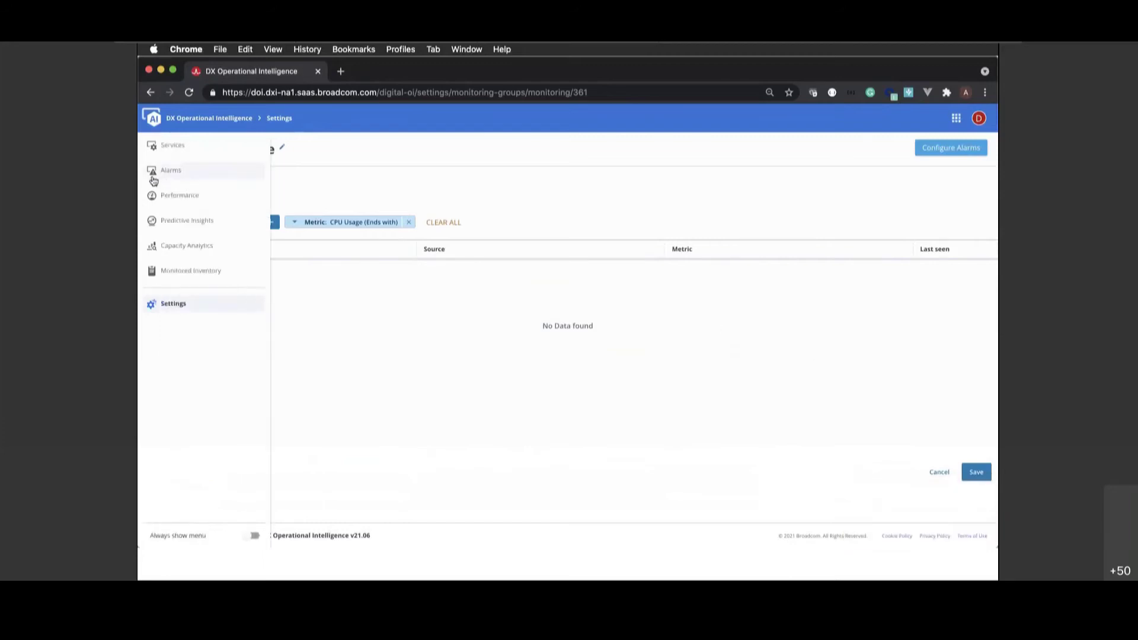
Step: Go to the alarms page and show the All alarms view
left_click(165, 173)
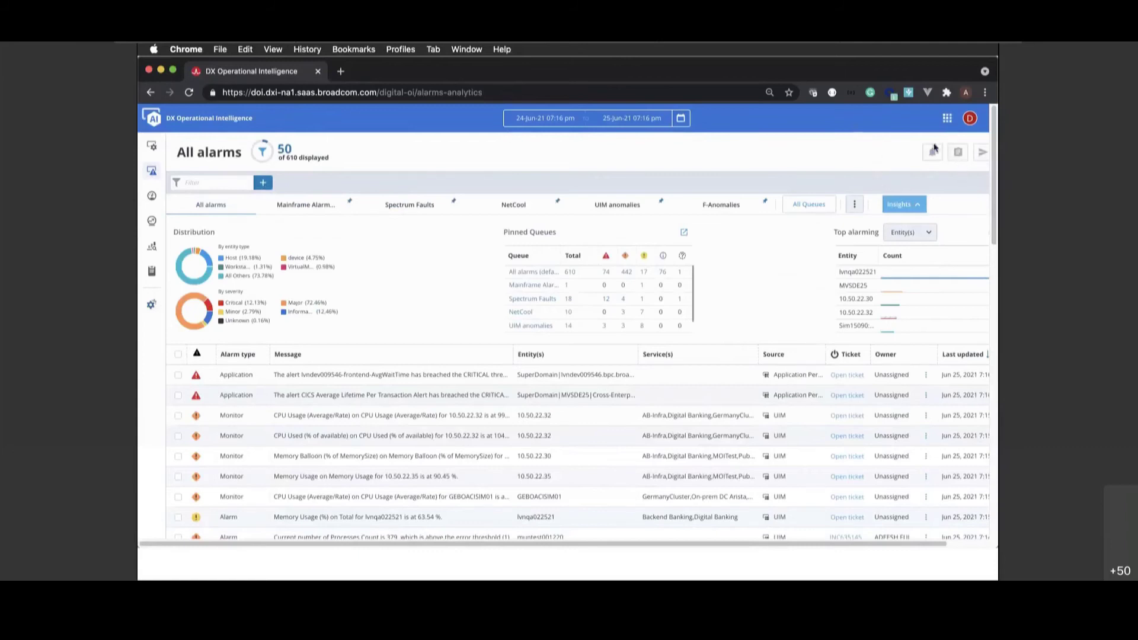
left_click_drag(782, 544, 824, 544)
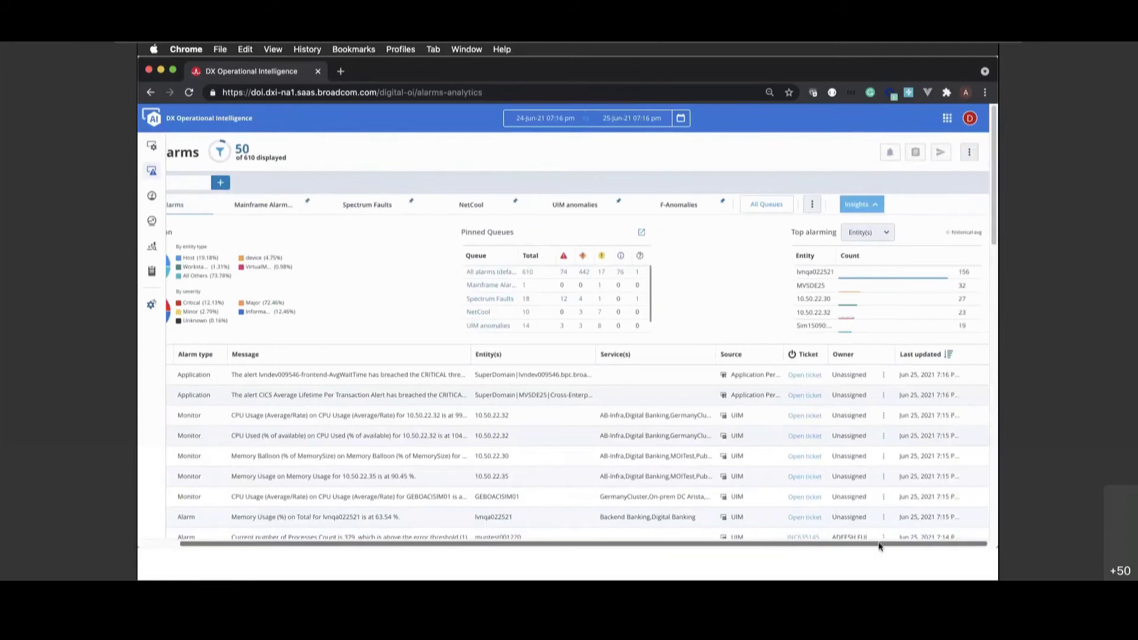
left_click(970, 155)
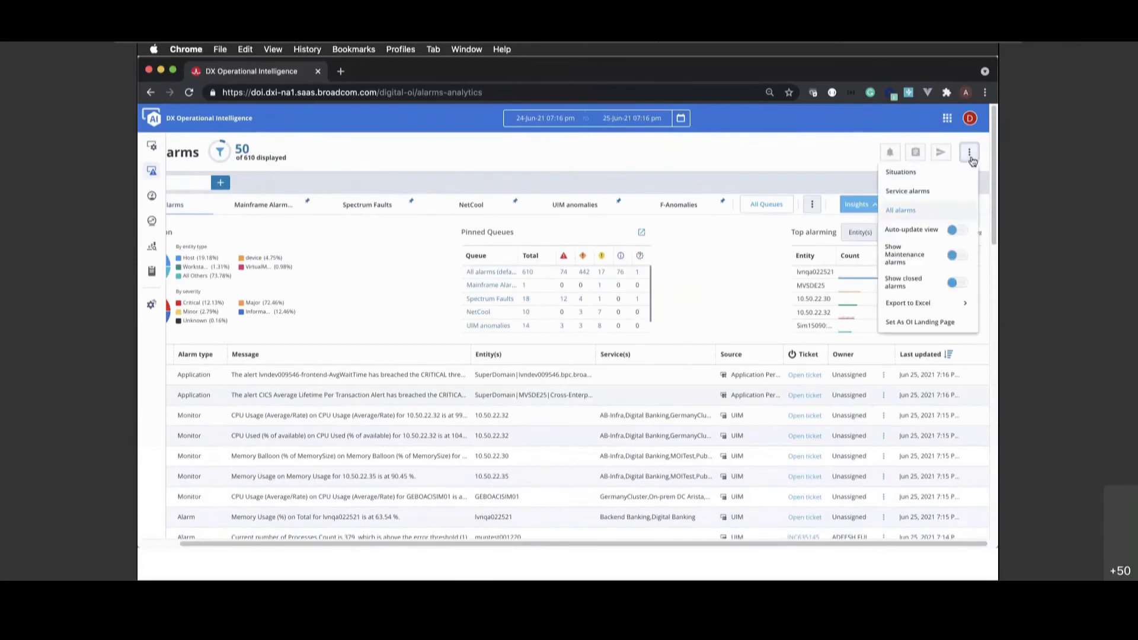
left_click(905, 212)
scroll(325, 255, "left", 3)
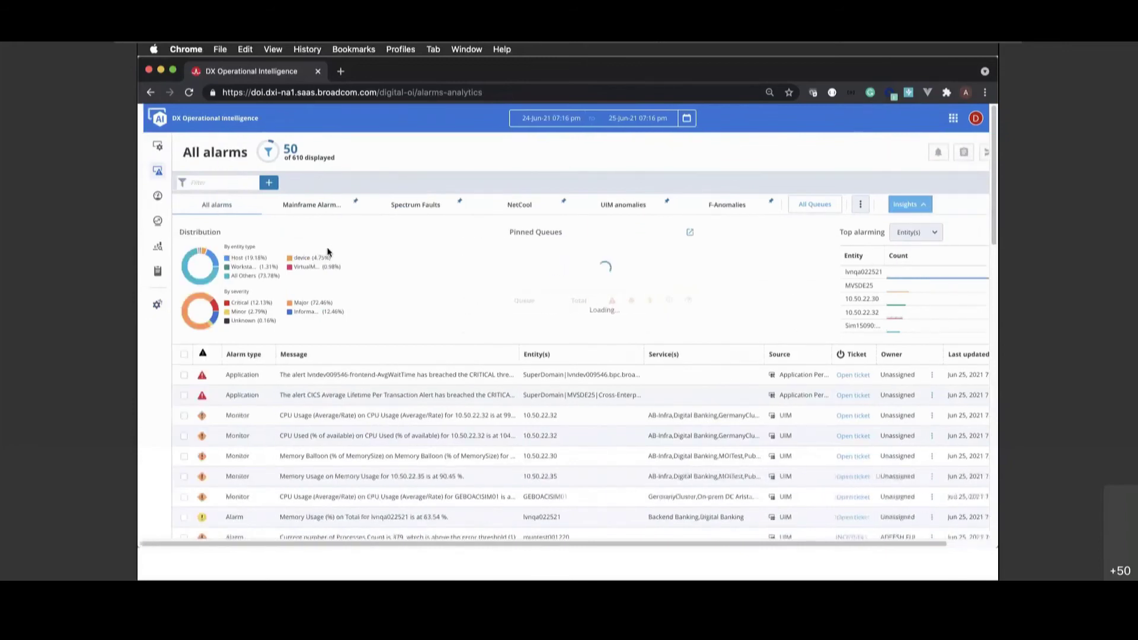
Step: Filter the alarms by the alarm type Anomaly
left_click(265, 184)
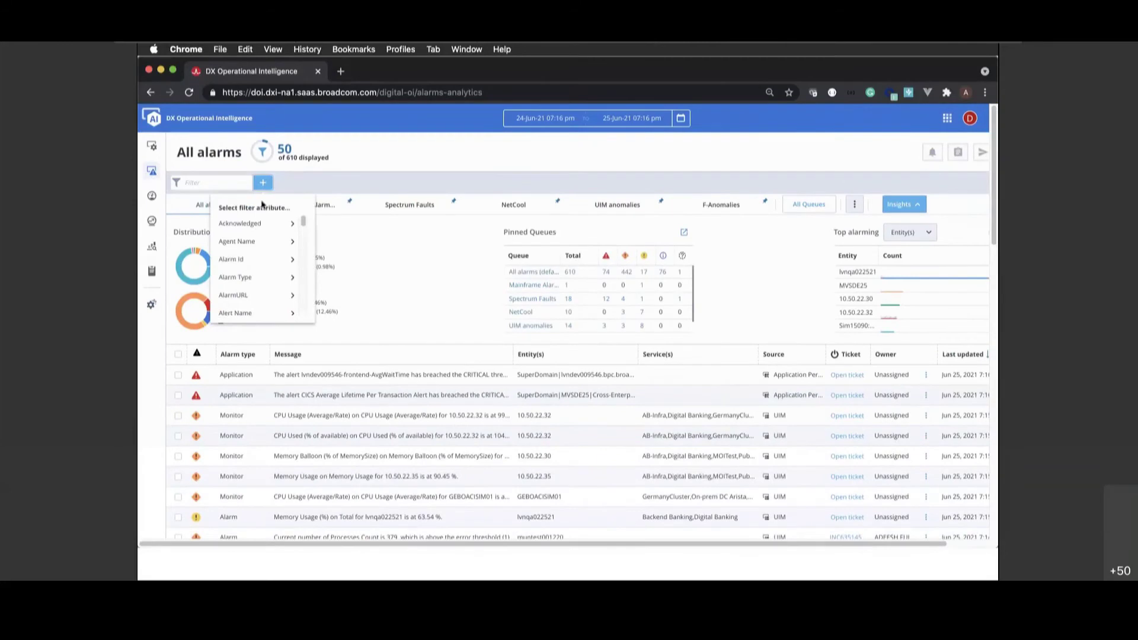
left_click(242, 278)
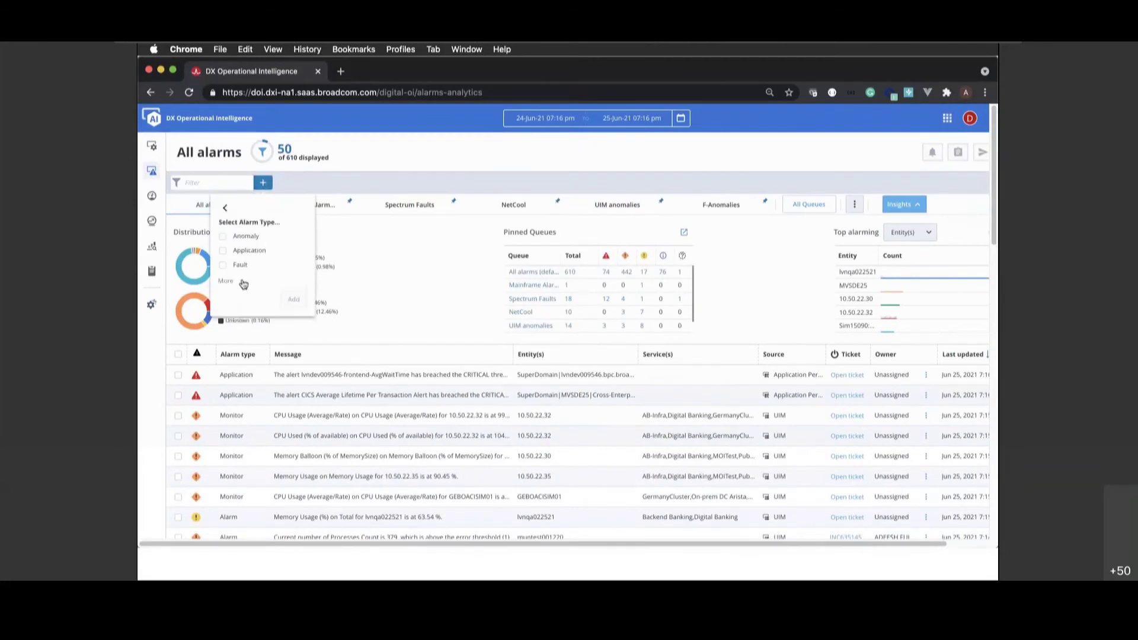
left_click(225, 236)
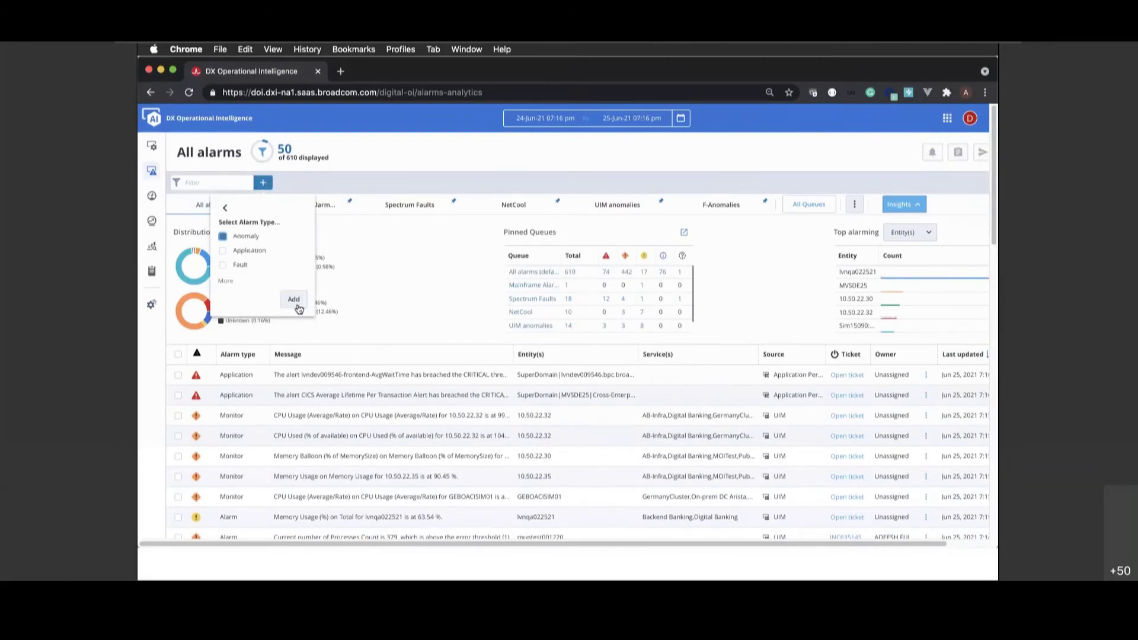
left_click(295, 301)
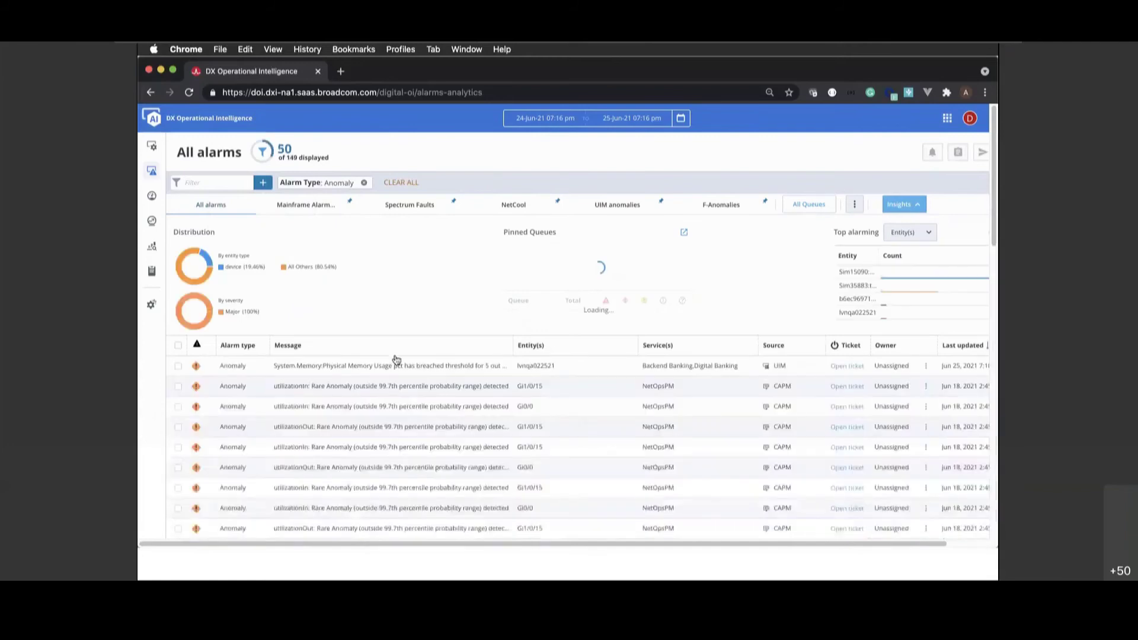
Step: Examine the physical memory usage anomaly alarm's affected metric, impacted services, topology, annotations and overview
left_click(348, 365)
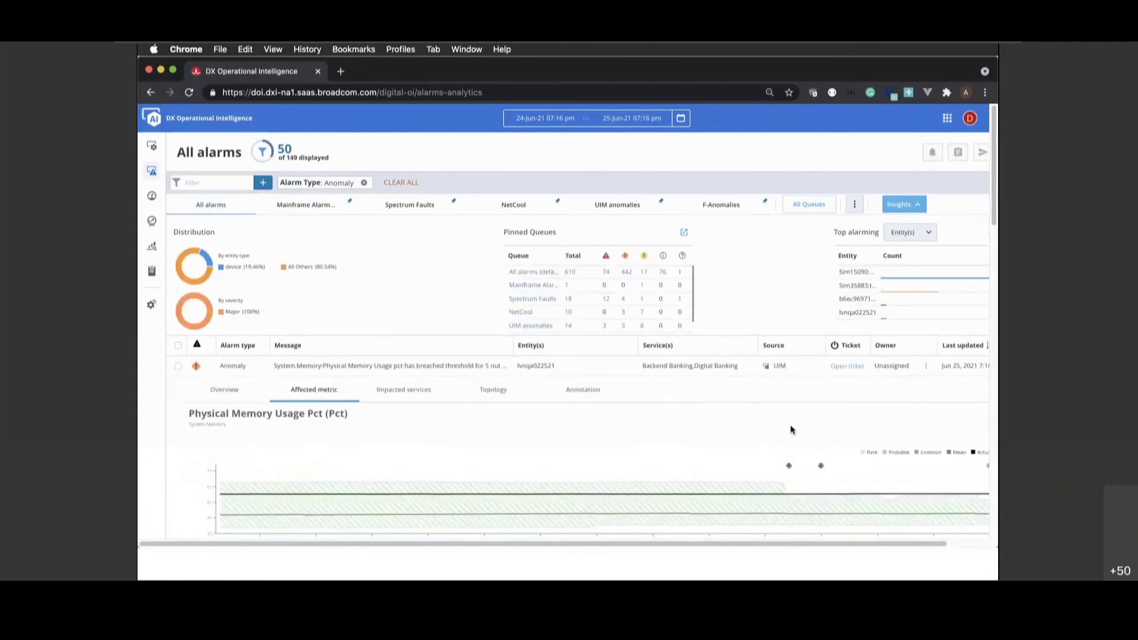
scroll(791, 425, "down", 2)
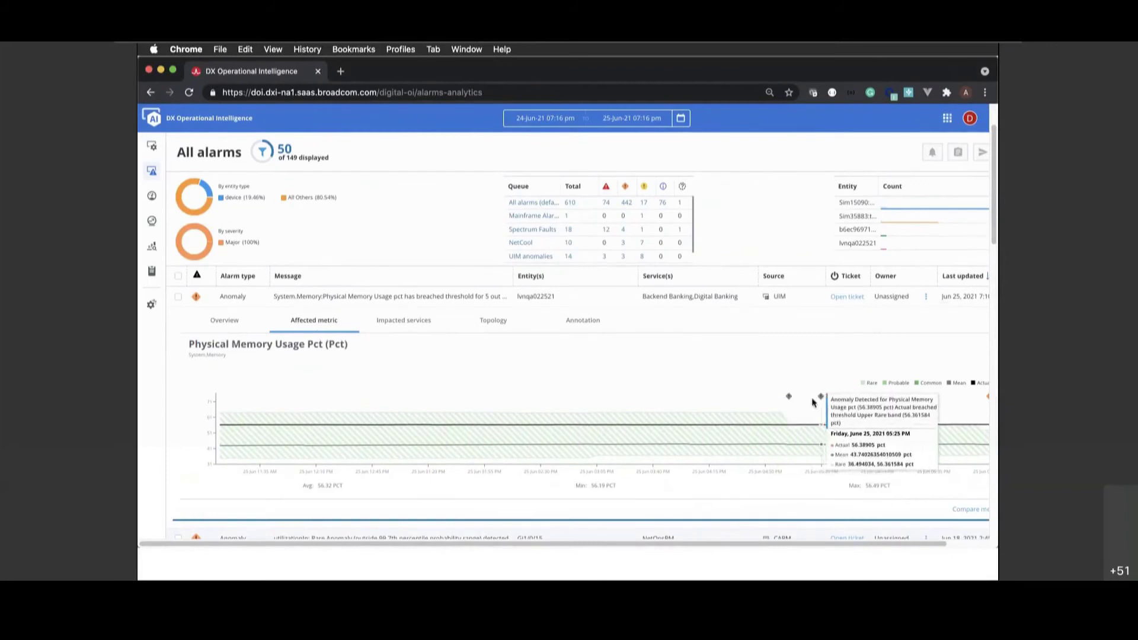
left_click(400, 323)
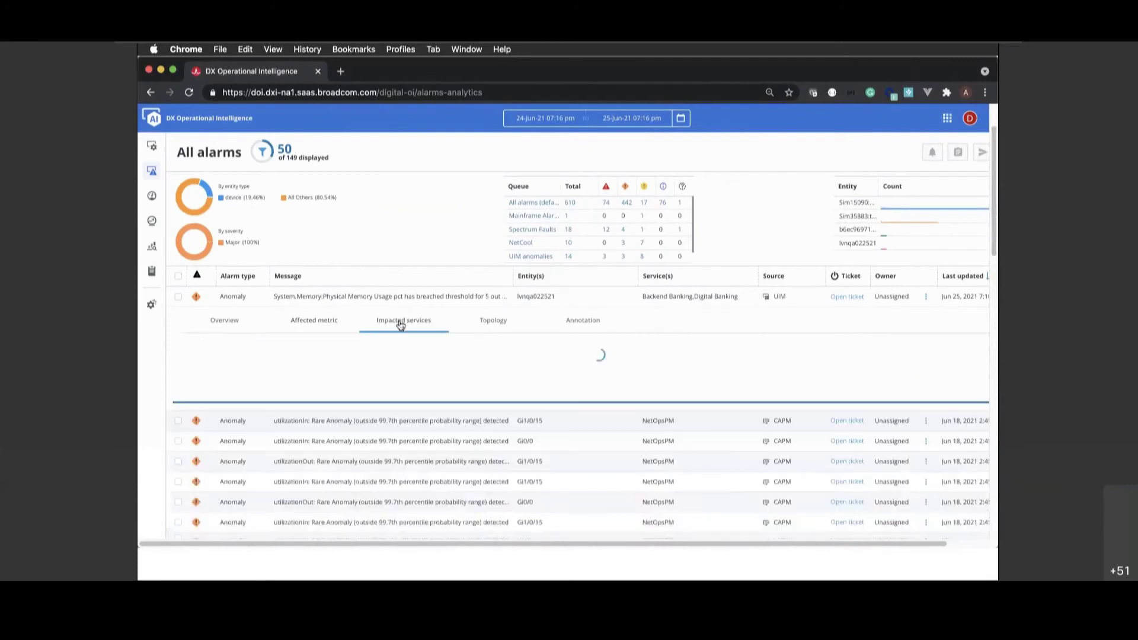
left_click(495, 325)
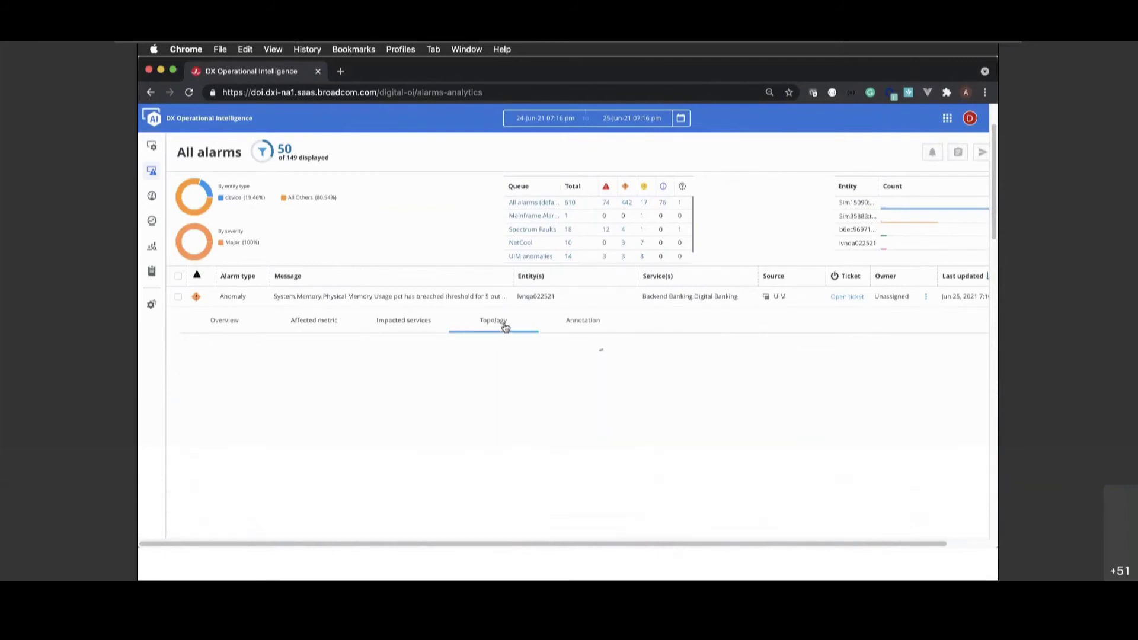
left_click(579, 325)
left_click(224, 326)
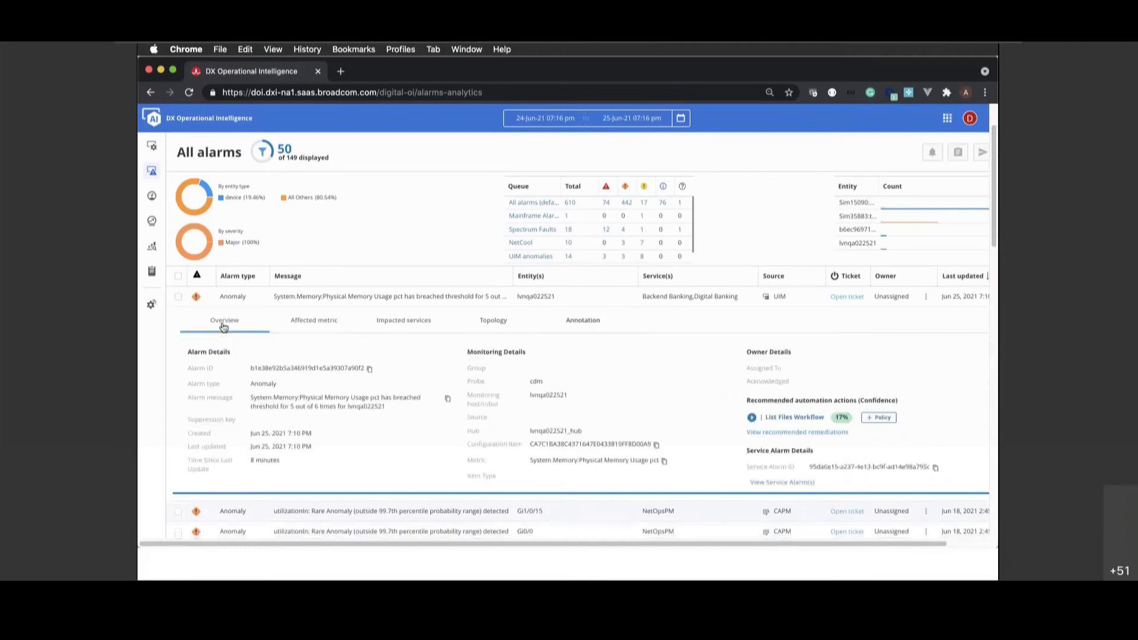